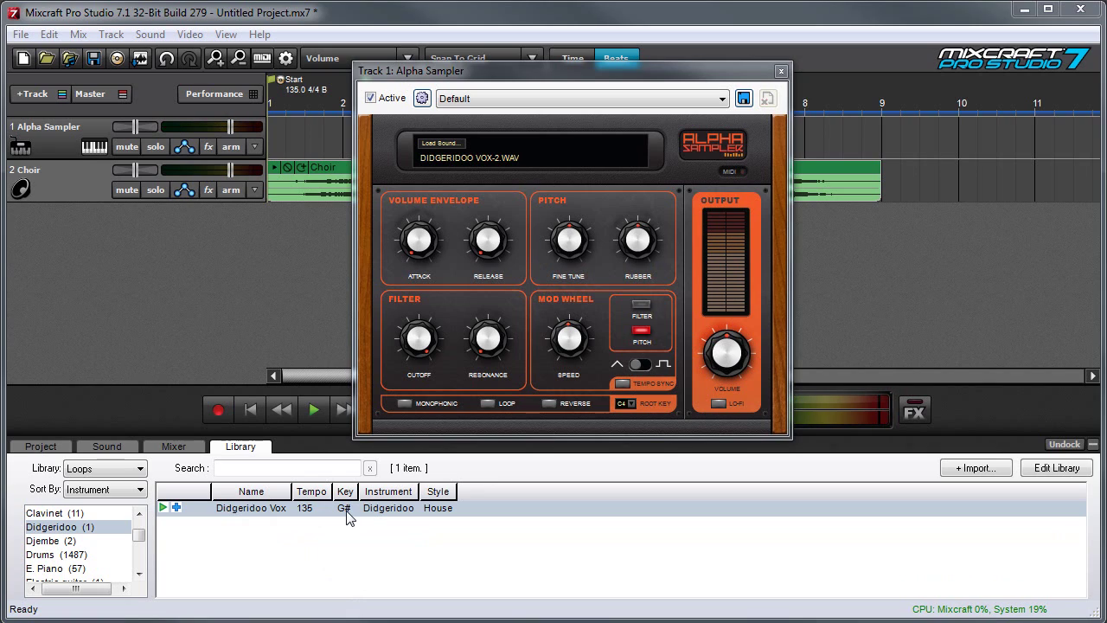
Step: Set the Alpha Sampler's root key to Ab3 and move its window clear of the track lanes
{"action": "left_click", "coordinate": [632, 404]}
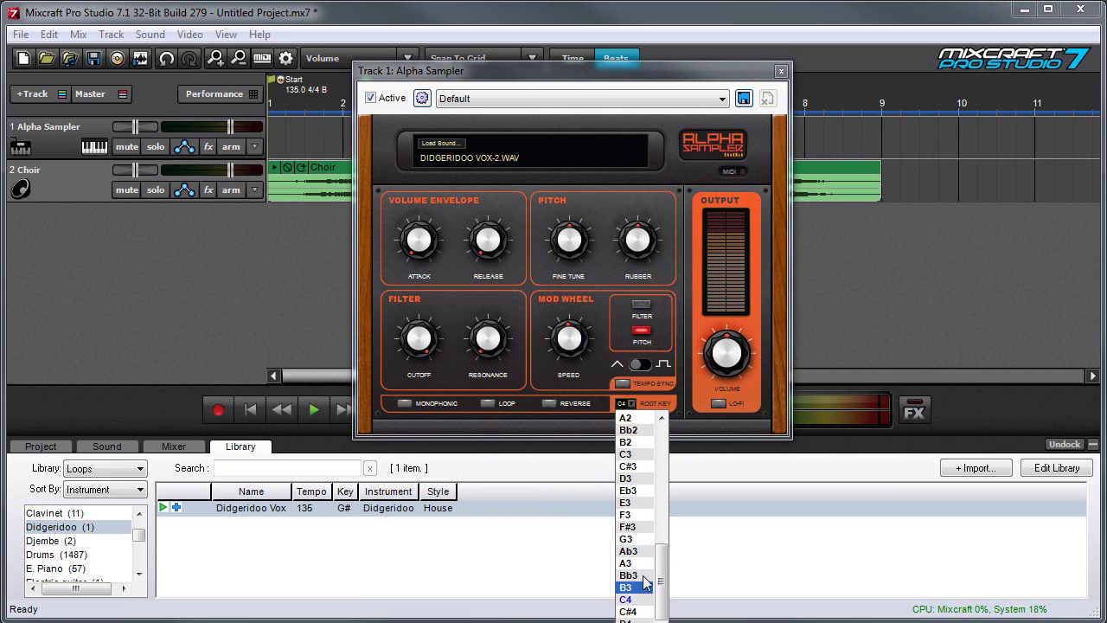
{"action": "left_click", "coordinate": [629, 551]}
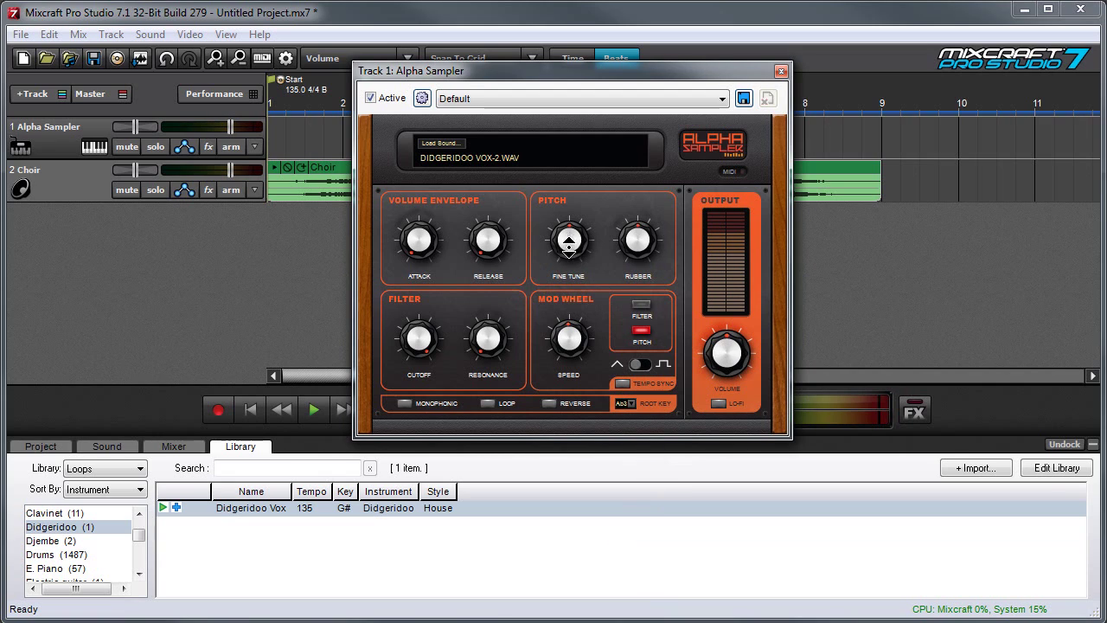
{"action": "left_click_drag", "start_coordinate": [535, 71], "coordinate": [222, 243]}
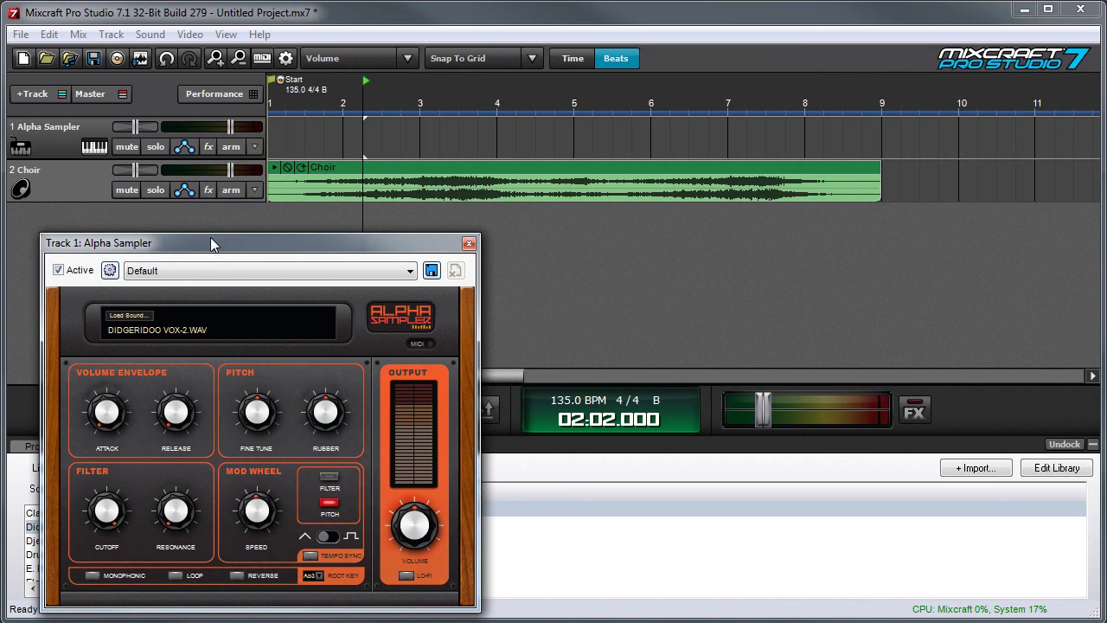
Step: Add the GTune Guitar Tuner effect to the Alpha Sampler track and open its tuner display, closing the effect list
{"action": "left_click", "coordinate": [414, 131]}
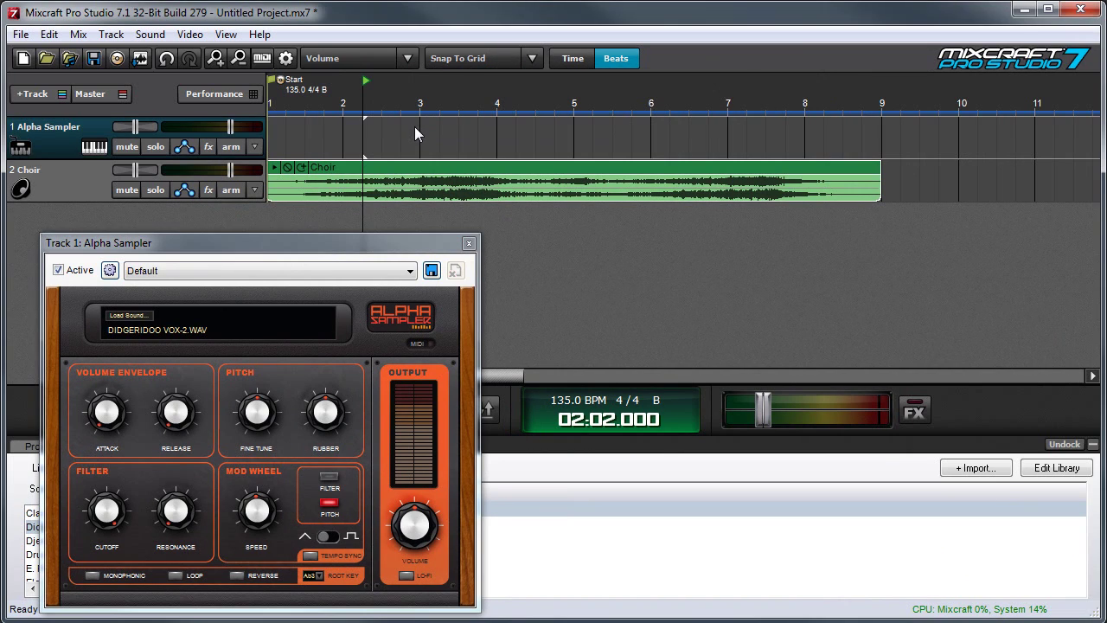
{"action": "left_click", "coordinate": [208, 145]}
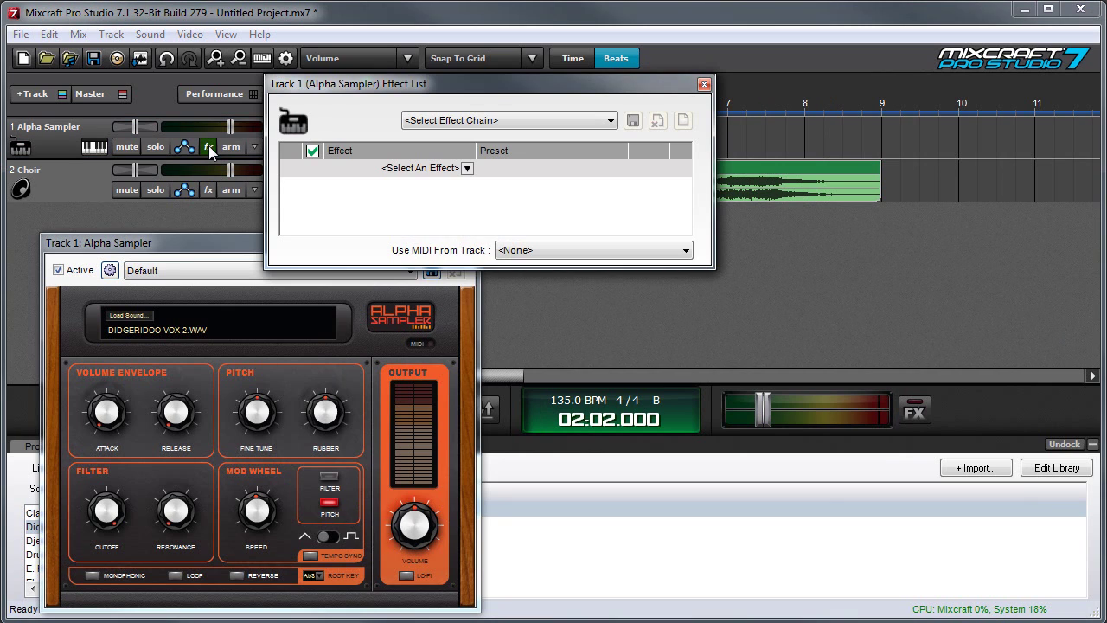
{"action": "left_click", "coordinate": [467, 169]}
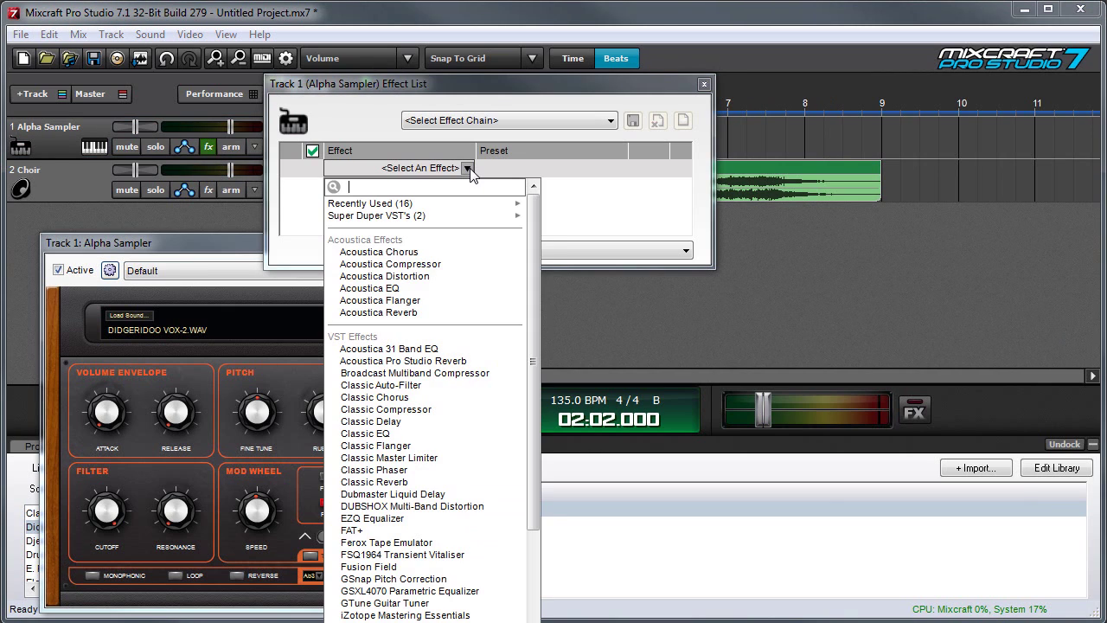
{"action": "left_click", "coordinate": [432, 603]}
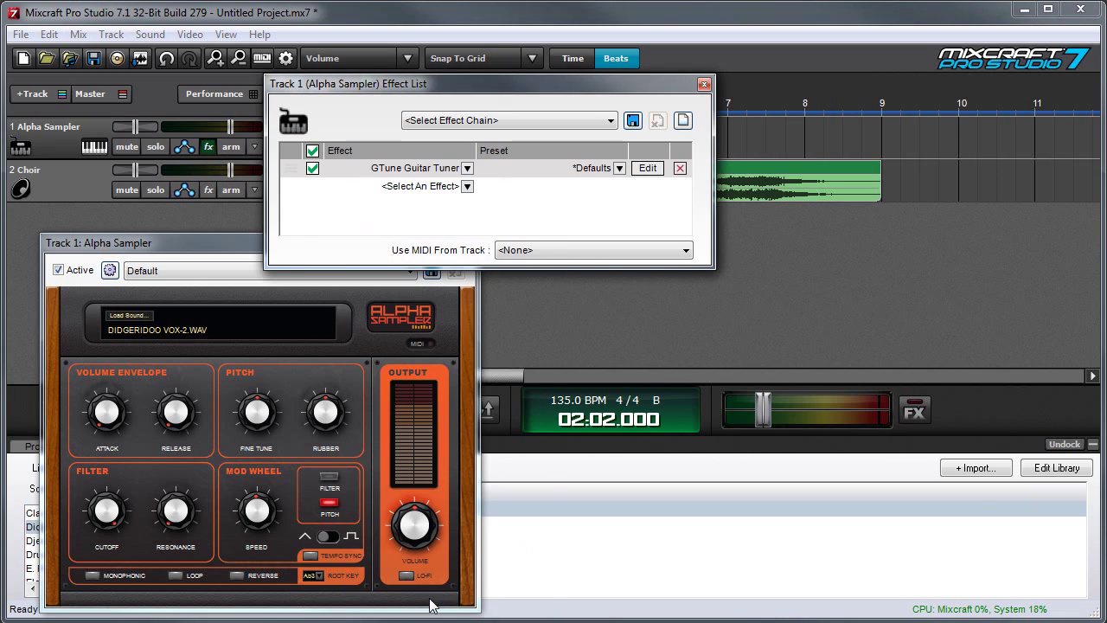
{"action": "left_click", "coordinate": [648, 169]}
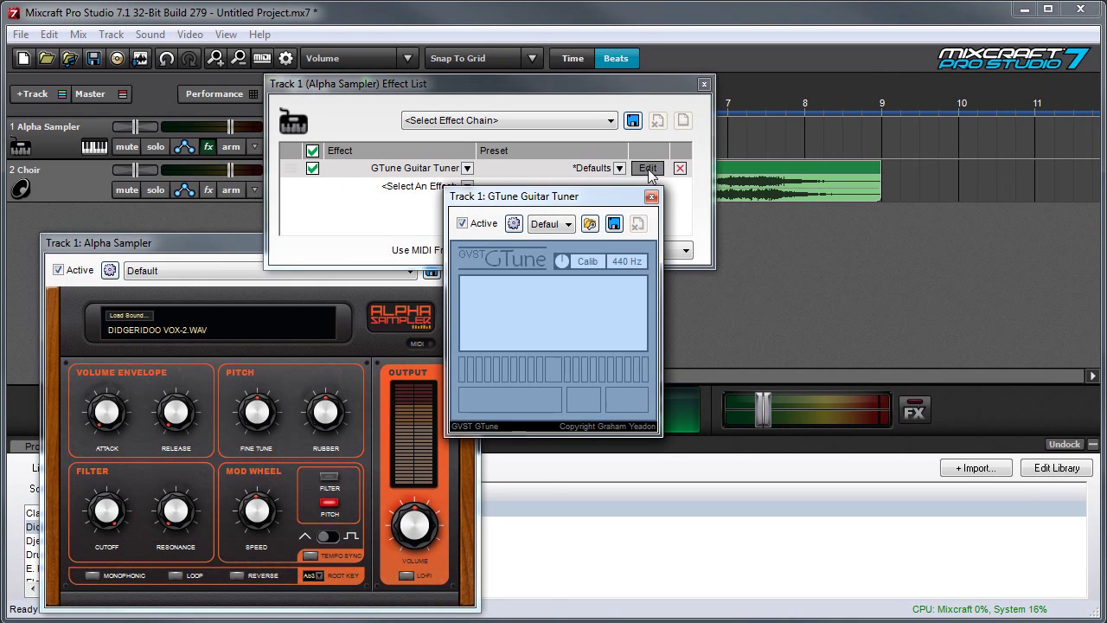
{"action": "left_click", "coordinate": [706, 84]}
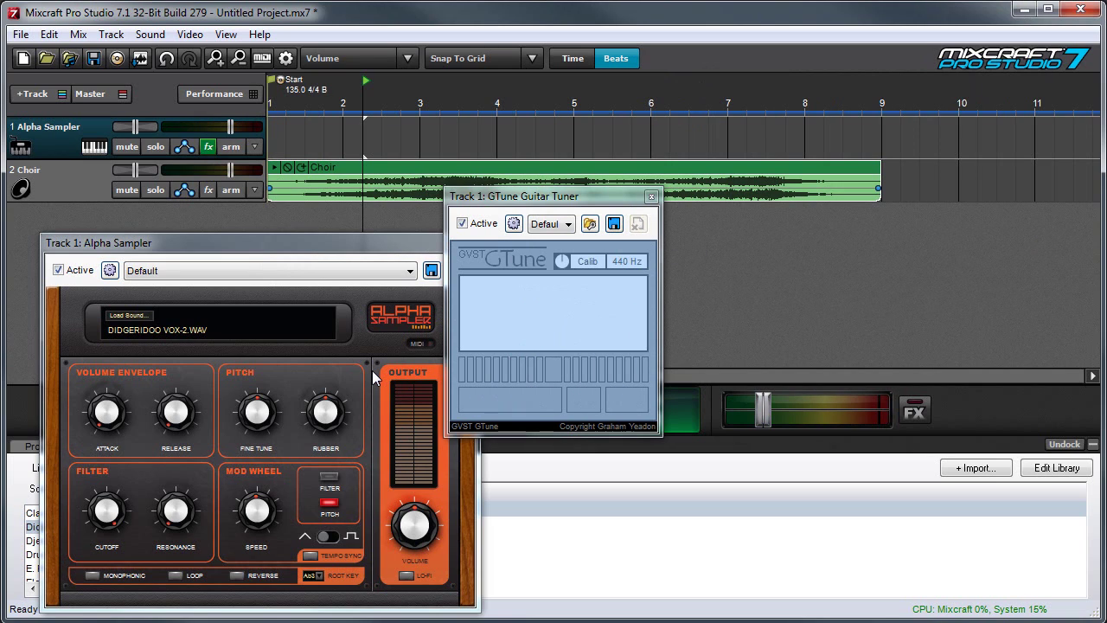
Step: Adjust the sampler's Fine Tune while checking the played note against the tuner
{"action": "left_click", "coordinate": [286, 421]}
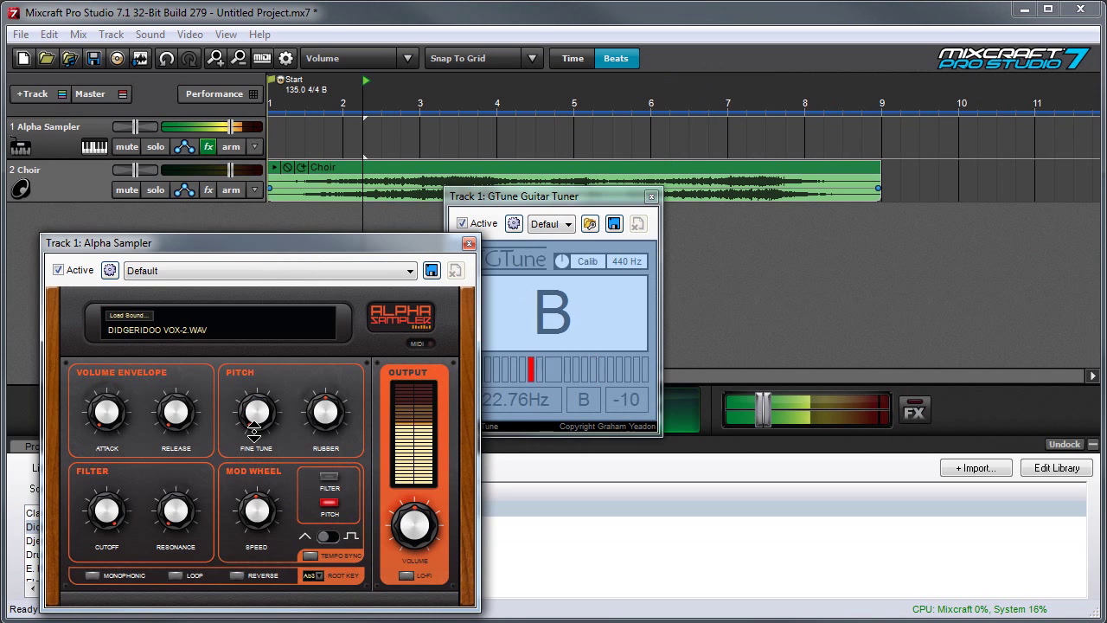
{"action": "mouse_move", "coordinate": [257, 413]}
{"action": "left_mouse_down"}
{"action": "mouse_move", "coordinate": [258, 370]}
{"action": "mouse_move", "coordinate": [258, 411]}
{"action": "left_mouse_up"}
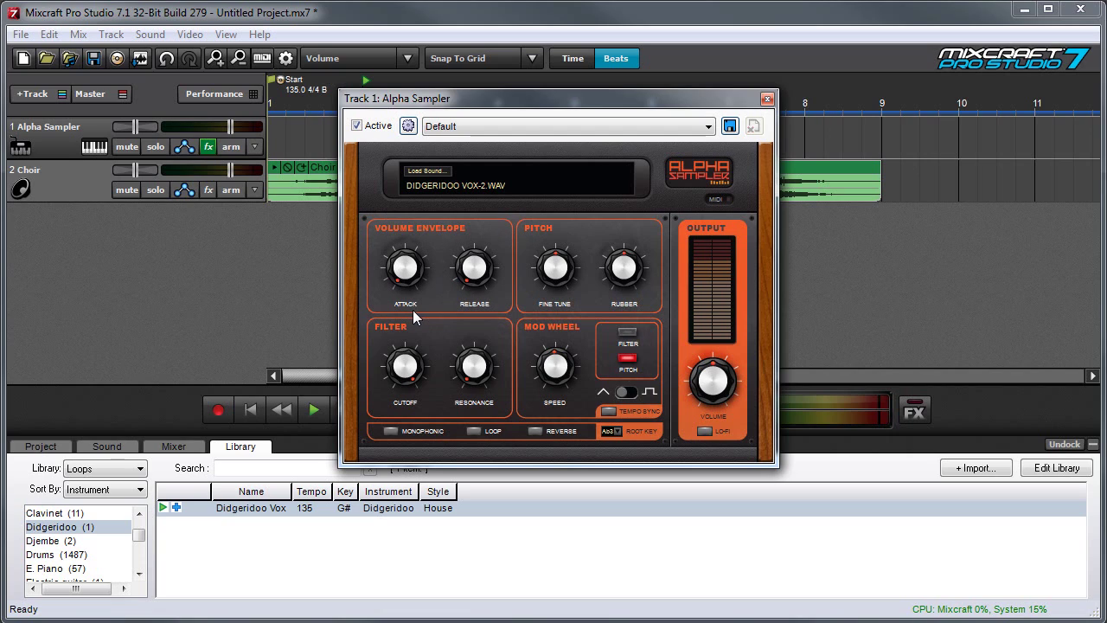
Step: Try out longer Attack and Release settings in the volume envelope, returning each knob to its minimum
{"action": "left_click_drag", "start_coordinate": [405, 269], "coordinate": [416, 313]}
{"action": "left_click_drag", "start_coordinate": [408, 268], "coordinate": [404, 212]}
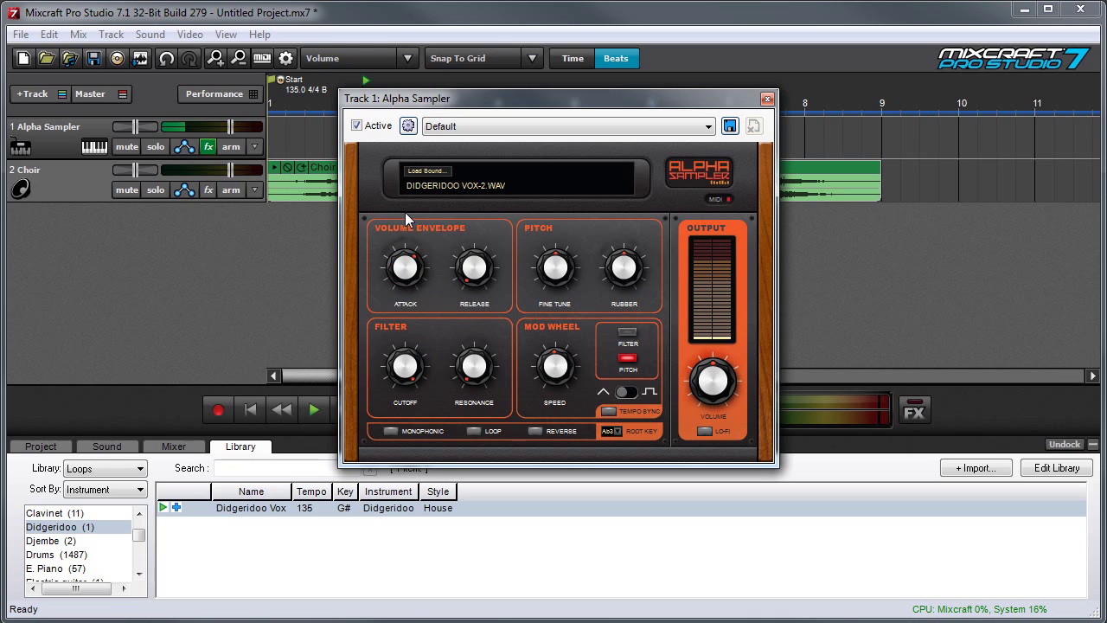
{"action": "left_click_drag", "start_coordinate": [413, 264], "coordinate": [414, 194]}
{"action": "left_click_drag", "start_coordinate": [475, 272], "coordinate": [476, 218]}
{"action": "left_click_drag", "start_coordinate": [475, 272], "coordinate": [480, 253]}
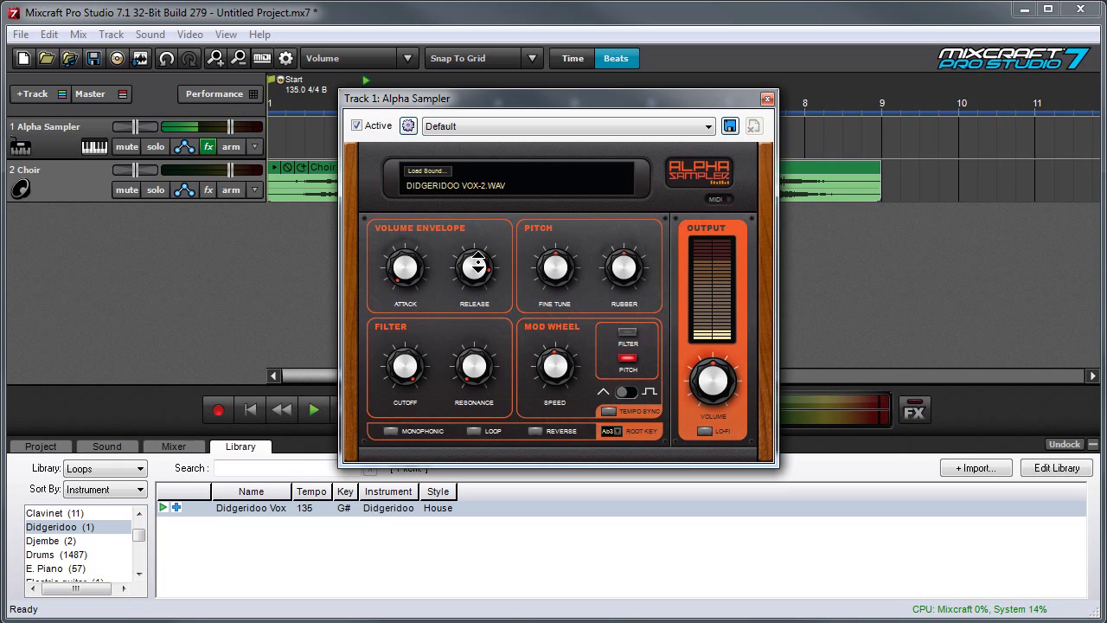
{"action": "double_click", "coordinate": [477, 266]}
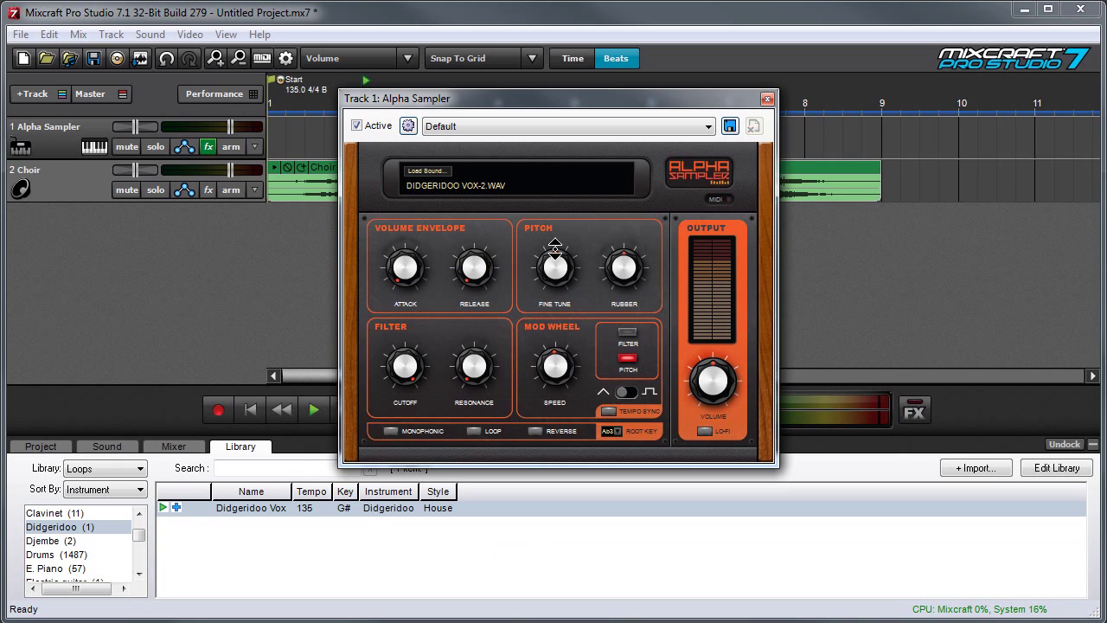
Step: Try out the Fine Tune and Rubber pitch controls on the didgeridoo sample, leaving both knobs centred
{"action": "mouse_move", "coordinate": [559, 268]}
{"action": "mouse_move", "coordinate": [558, 270]}
{"action": "left_mouse_down"}
{"action": "mouse_move", "coordinate": [559, 286]}
{"action": "mouse_move", "coordinate": [558, 256]}
{"action": "left_mouse_up"}
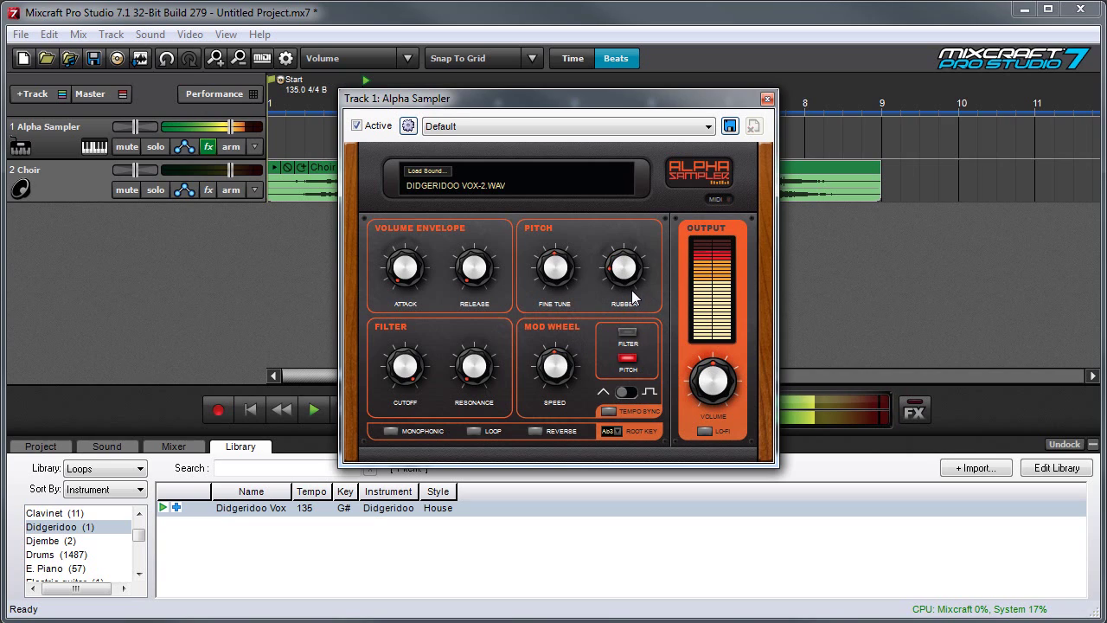
{"action": "left_click_drag", "start_coordinate": [626, 268], "coordinate": [634, 218]}
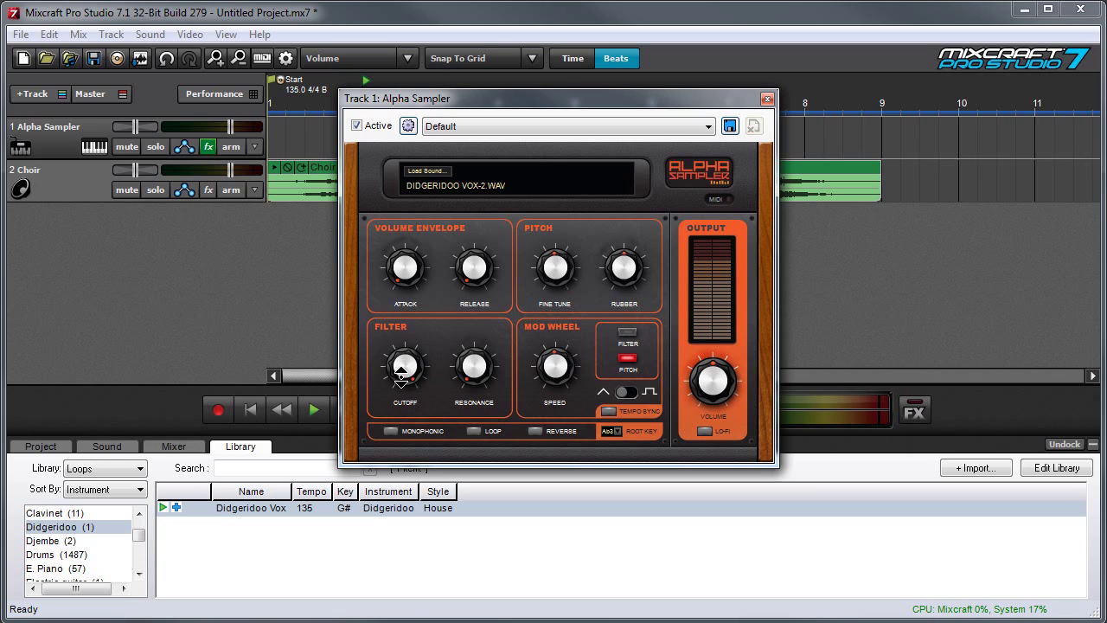
Step: Lower the filter Cutoff to 34.0 and raise the Resonance on the didgeridoo sample
{"action": "mouse_move", "coordinate": [401, 369]}
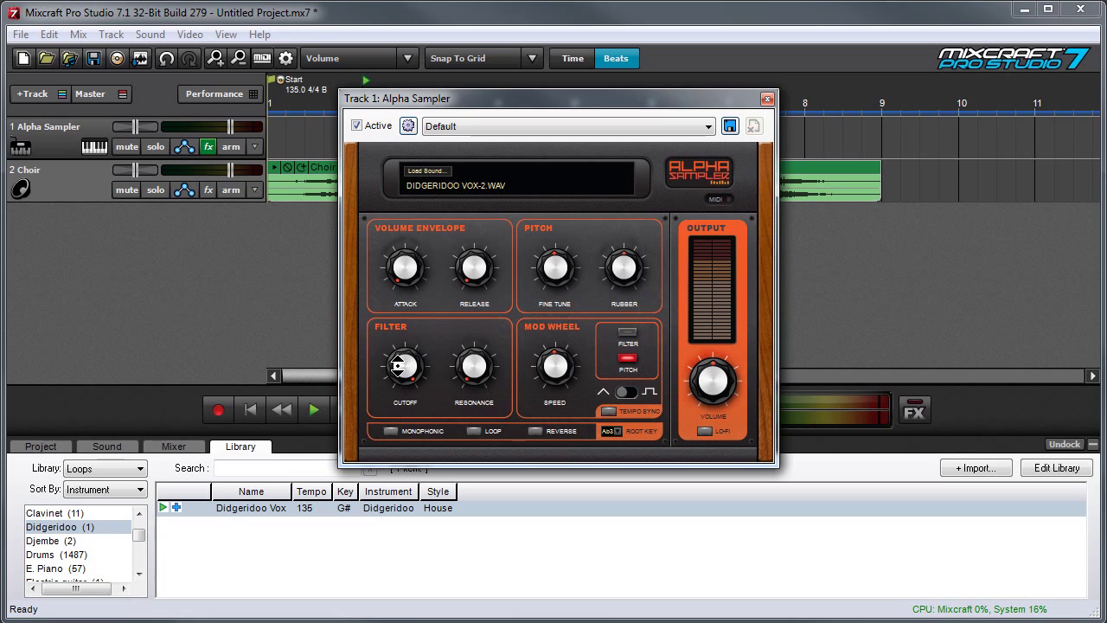
{"action": "left_click_drag", "start_coordinate": [400, 367], "coordinate": [407, 436]}
{"action": "left_click_drag", "start_coordinate": [477, 368], "coordinate": [479, 359]}
{"action": "left_click_drag", "start_coordinate": [405, 367], "coordinate": [407, 394]}
{"action": "left_click_drag", "start_coordinate": [473, 362], "coordinate": [473, 375]}
Step: Try other filter settings, bringing the Cutoff to about 69.0 with a reduced Resonance
{"action": "mouse_move", "coordinate": [404, 365]}
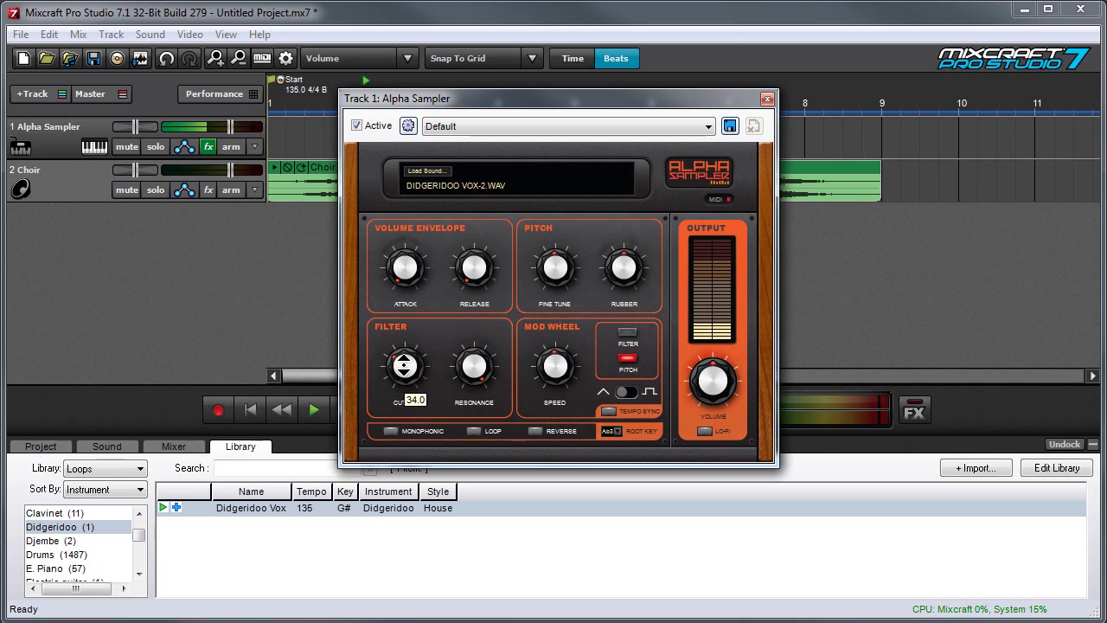
{"action": "left_click_drag", "start_coordinate": [405, 365], "coordinate": [408, 339]}
{"action": "left_click_drag", "start_coordinate": [474, 366], "coordinate": [474, 399]}
{"action": "left_click_drag", "start_coordinate": [415, 372], "coordinate": [422, 393]}
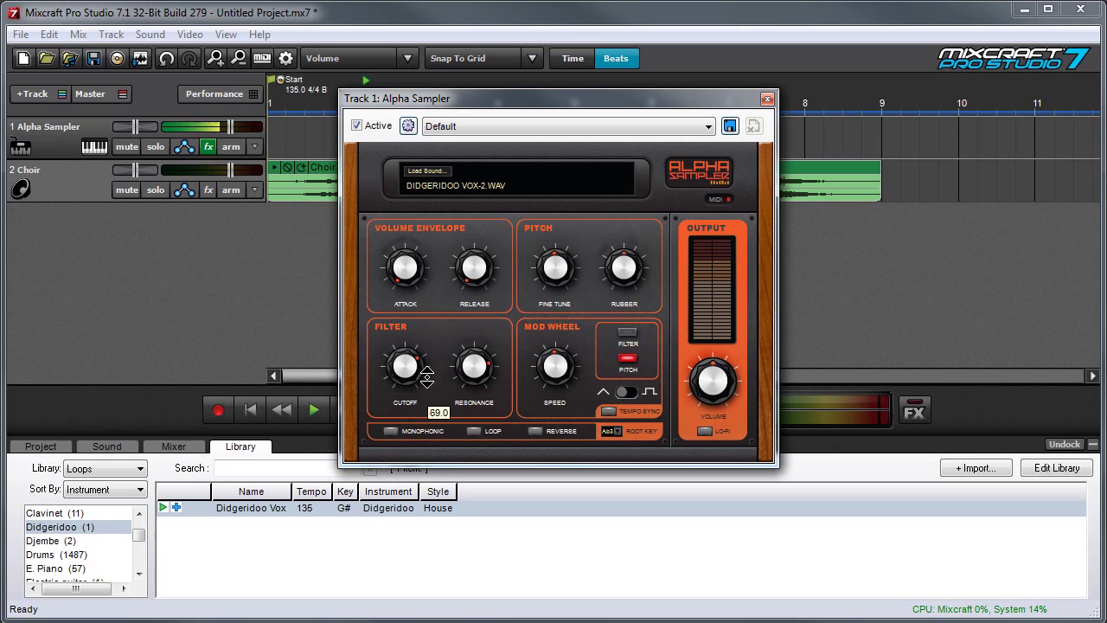
{"action": "mouse_move", "coordinate": [427, 377]}
{"action": "left_mouse_down"}
{"action": "mouse_move", "coordinate": [425, 356]}
{"action": "mouse_move", "coordinate": [420, 414]}
{"action": "mouse_move", "coordinate": [428, 366]}
{"action": "left_mouse_up"}
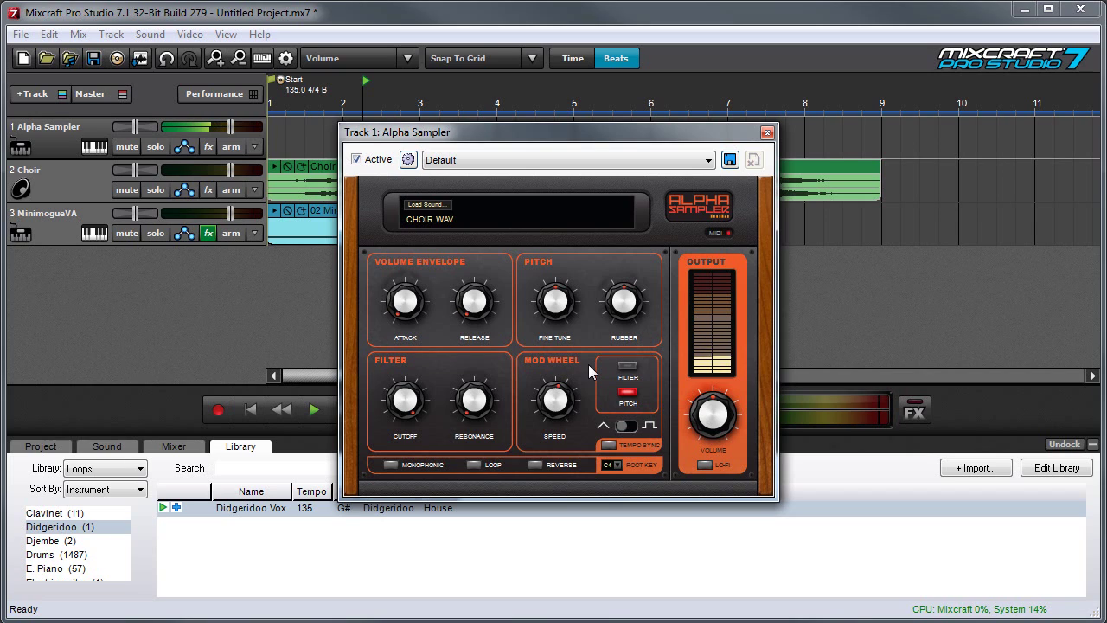
Step: Try the modulation waveform switch and route the mod wheel to the filter with a lower Cutoff and higher Resonance
{"action": "left_click", "coordinate": [632, 425]}
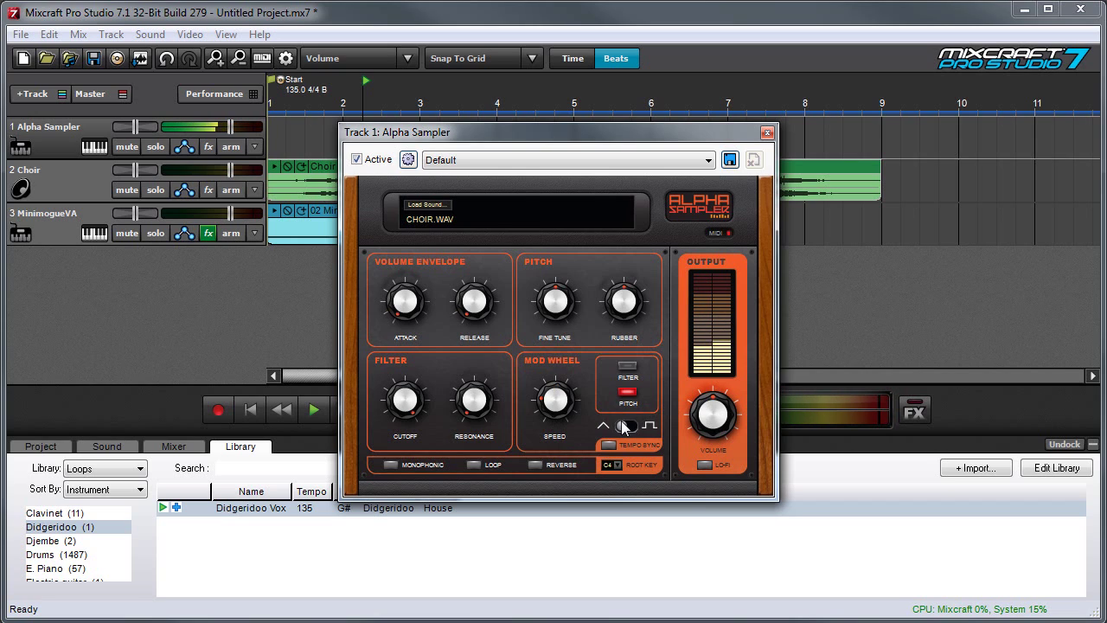
{"action": "left_click", "coordinate": [630, 367]}
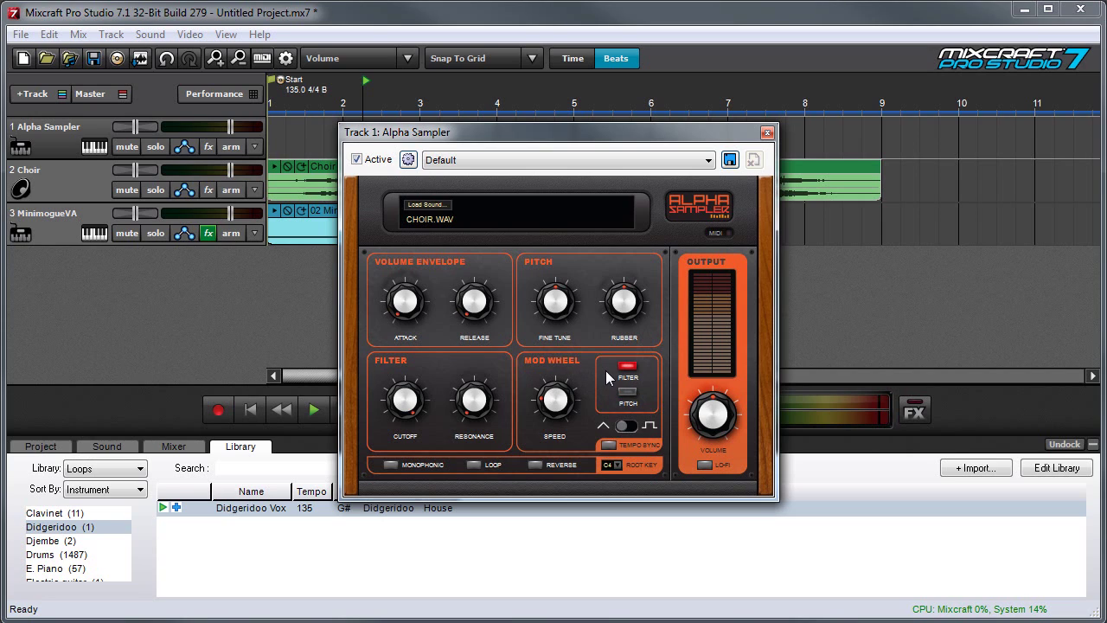
{"action": "left_click_drag", "start_coordinate": [410, 395], "coordinate": [409, 457]}
{"action": "left_click_drag", "start_coordinate": [474, 398], "coordinate": [476, 365]}
Step: Enable Tempo Sync for the mod wheel and adjust its Speed
{"action": "left_click", "coordinate": [611, 444]}
{"action": "left_click_drag", "start_coordinate": [554, 407], "coordinate": [555, 399]}
Step: Try out the sampler's Monophonic and Reverse playback options
{"action": "left_click", "coordinate": [405, 471]}
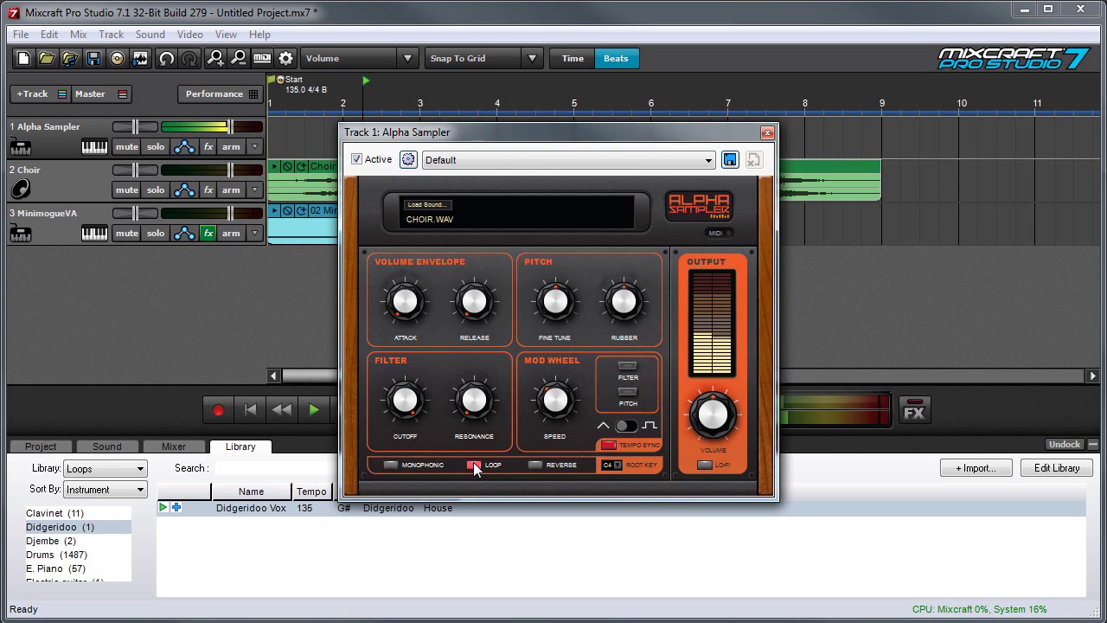
{"action": "left_click", "coordinate": [533, 467]}
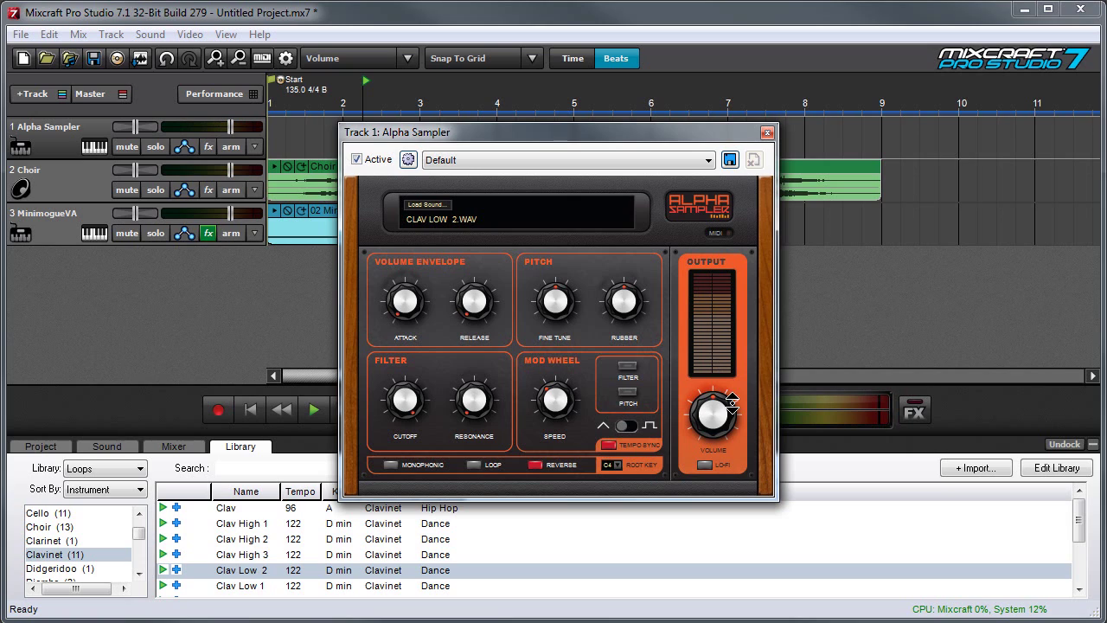
Step: Raise the sampler's output Volume and turn on the Lo-Fi option for the Clav Low 2 sample
{"action": "mouse_move", "coordinate": [714, 416]}
{"action": "left_click_drag", "start_coordinate": [719, 419], "coordinate": [725, 396]}
{"action": "left_click", "coordinate": [706, 465]}
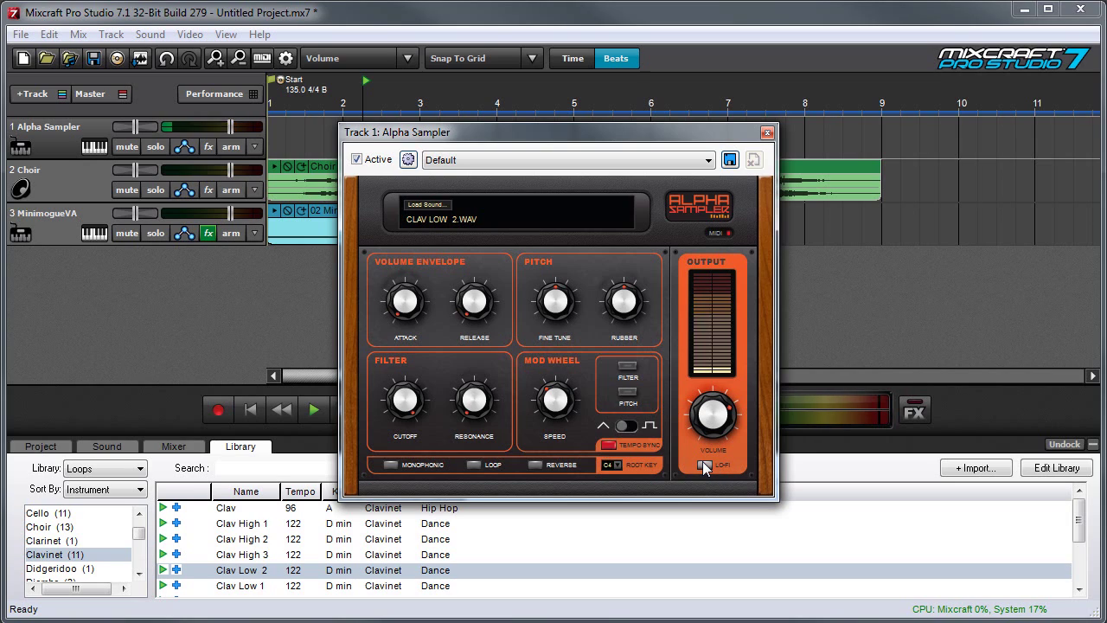
{"action": "left_click", "coordinate": [705, 465]}
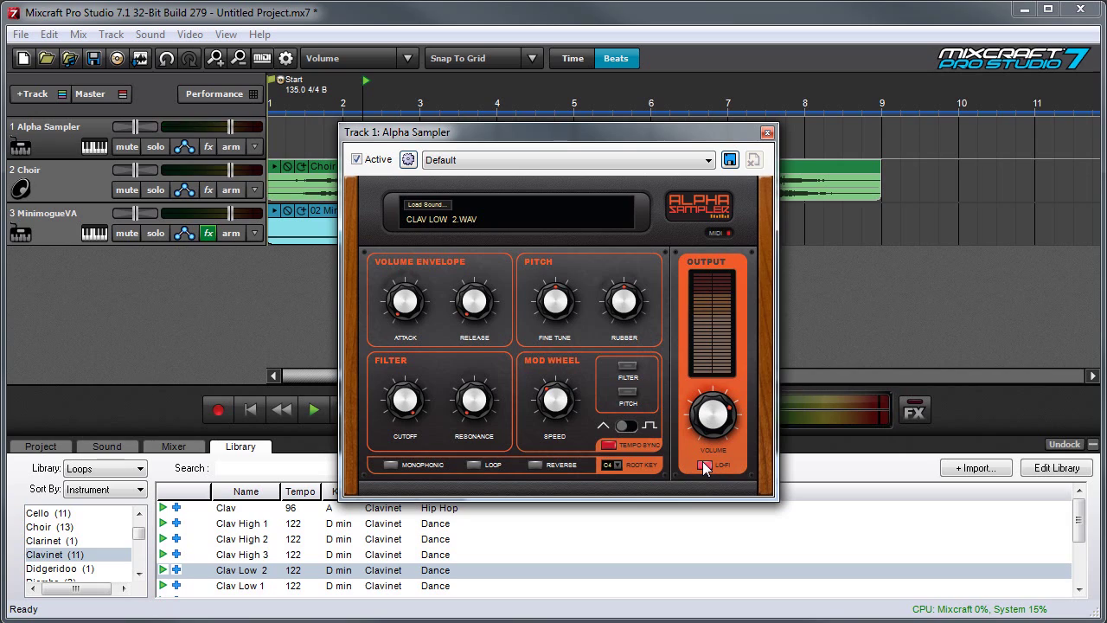